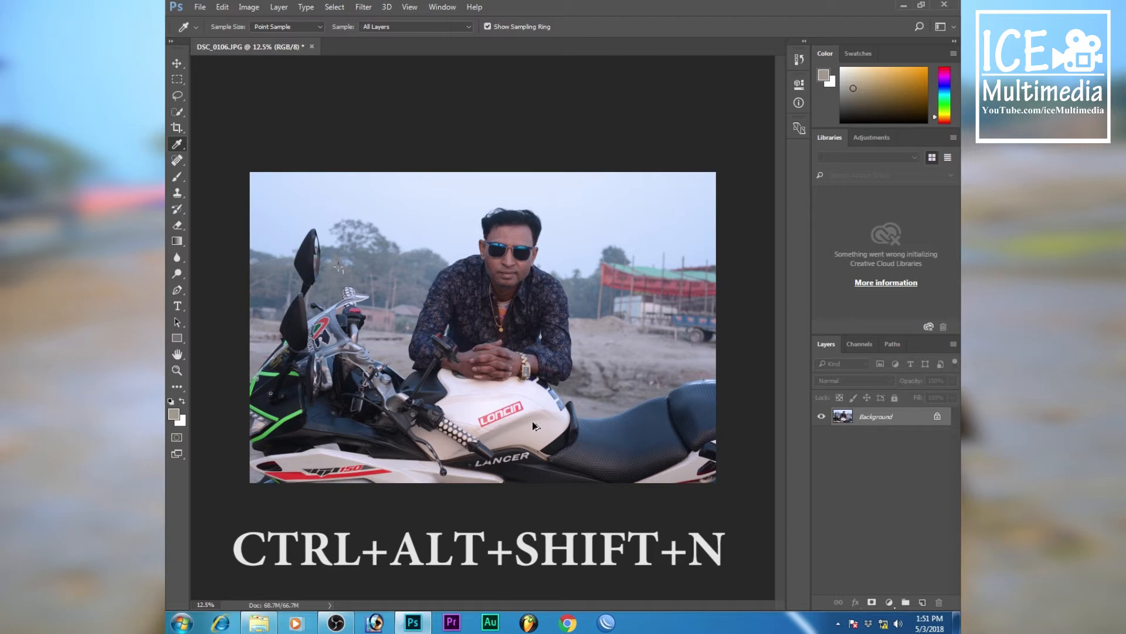
- Add a new layer filled with 50% Gray above the Background and set its blend mode to Difference
key(ctrl+alt+shift+n)
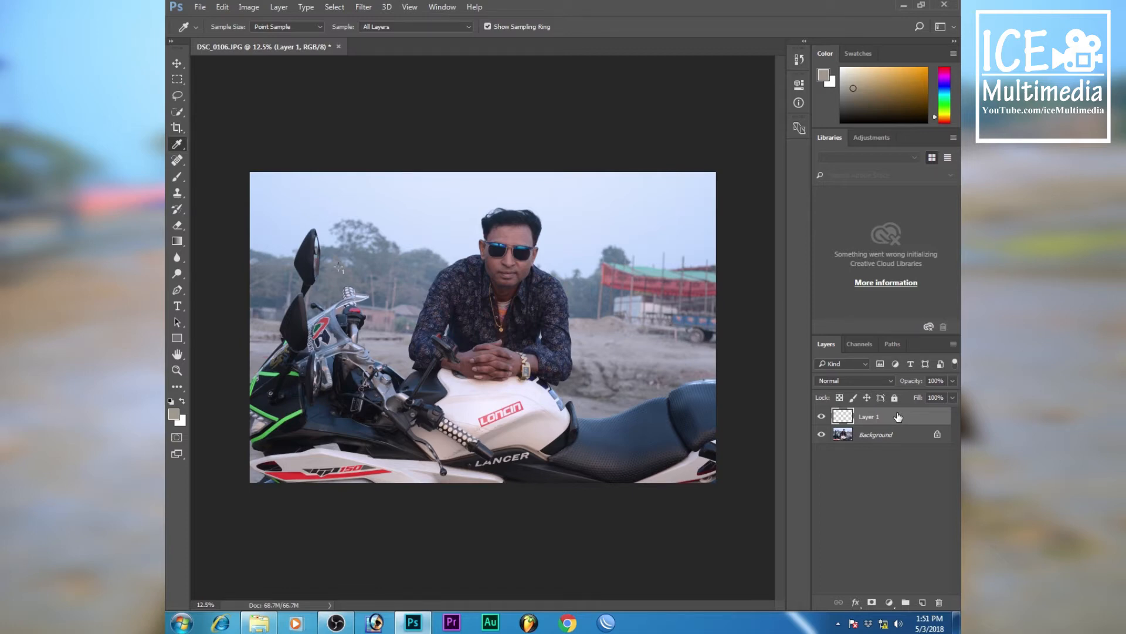
key(shift+BackSpace)
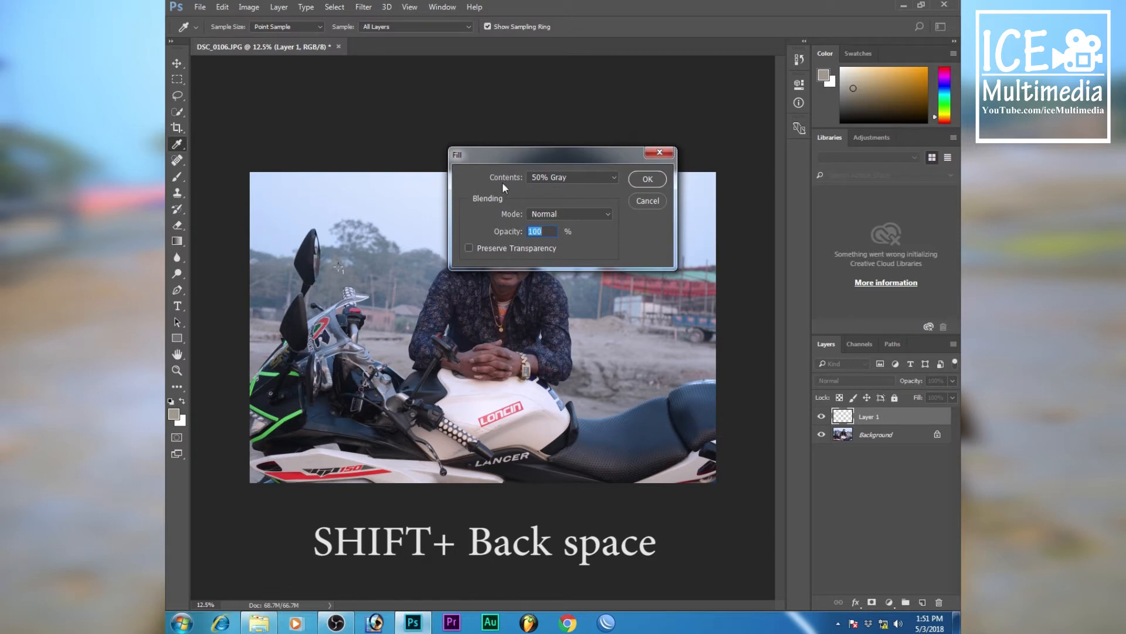
click(584, 183)
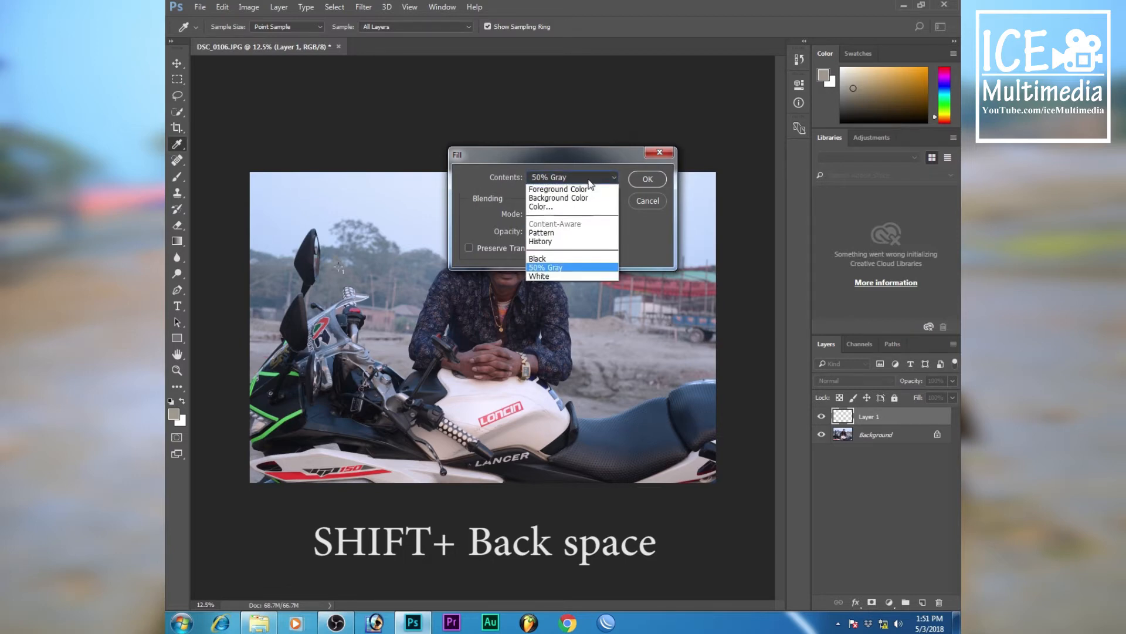
click(563, 269)
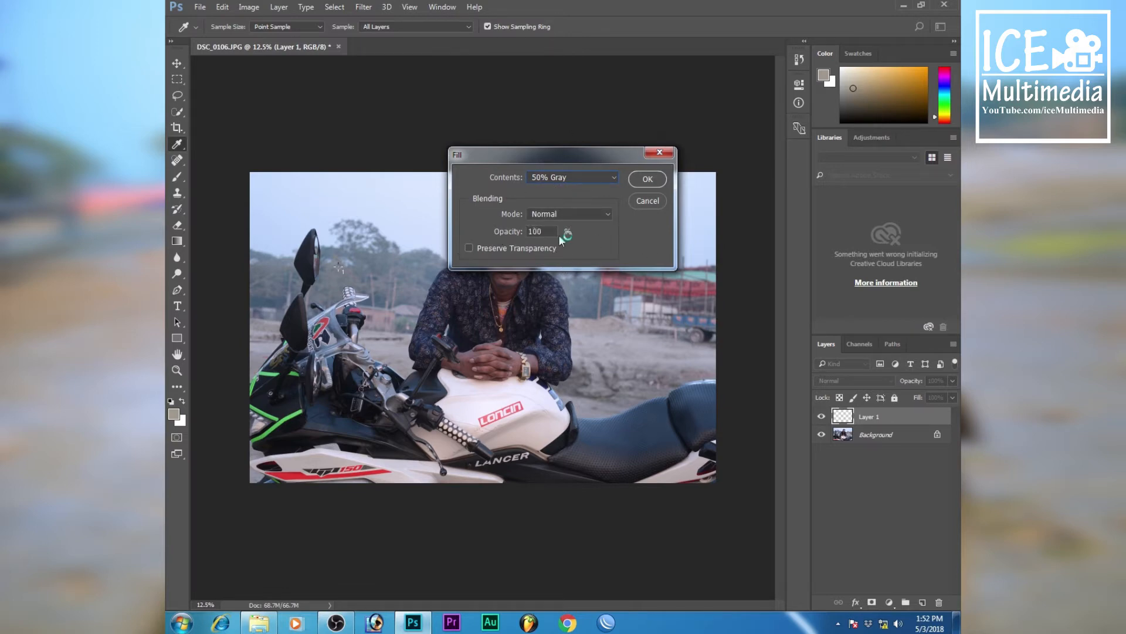
click(651, 180)
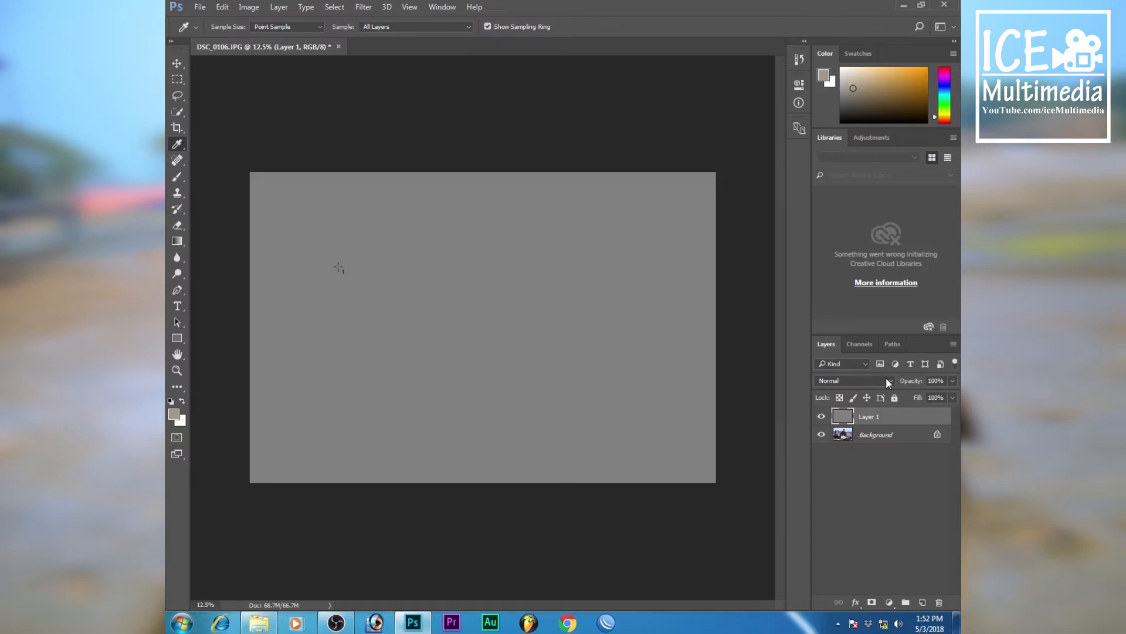
click(887, 380)
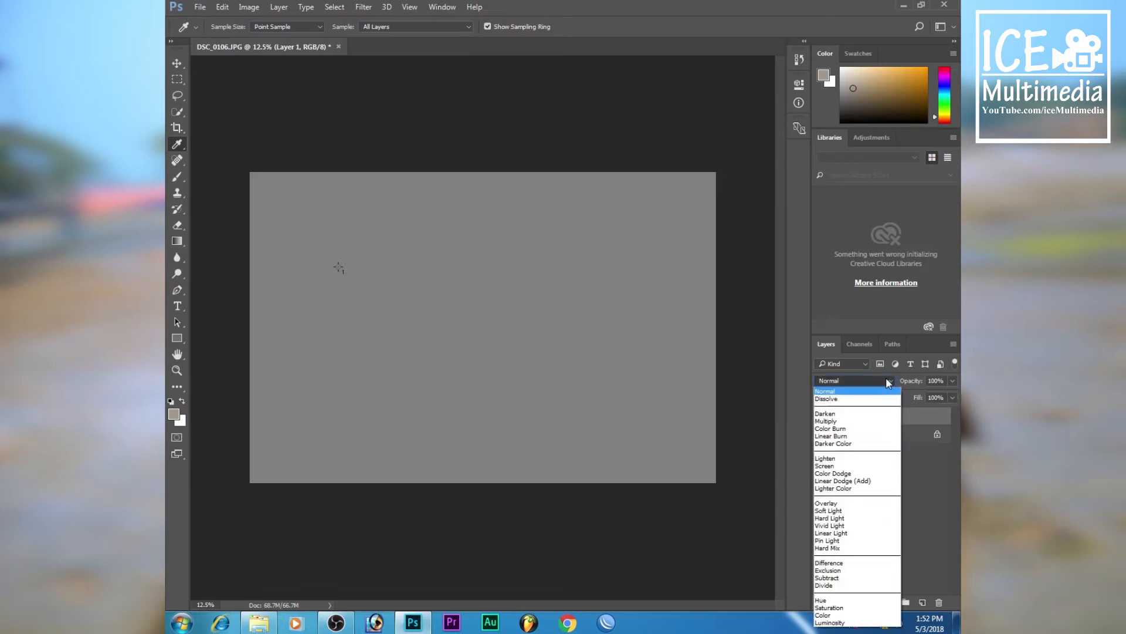
click(850, 564)
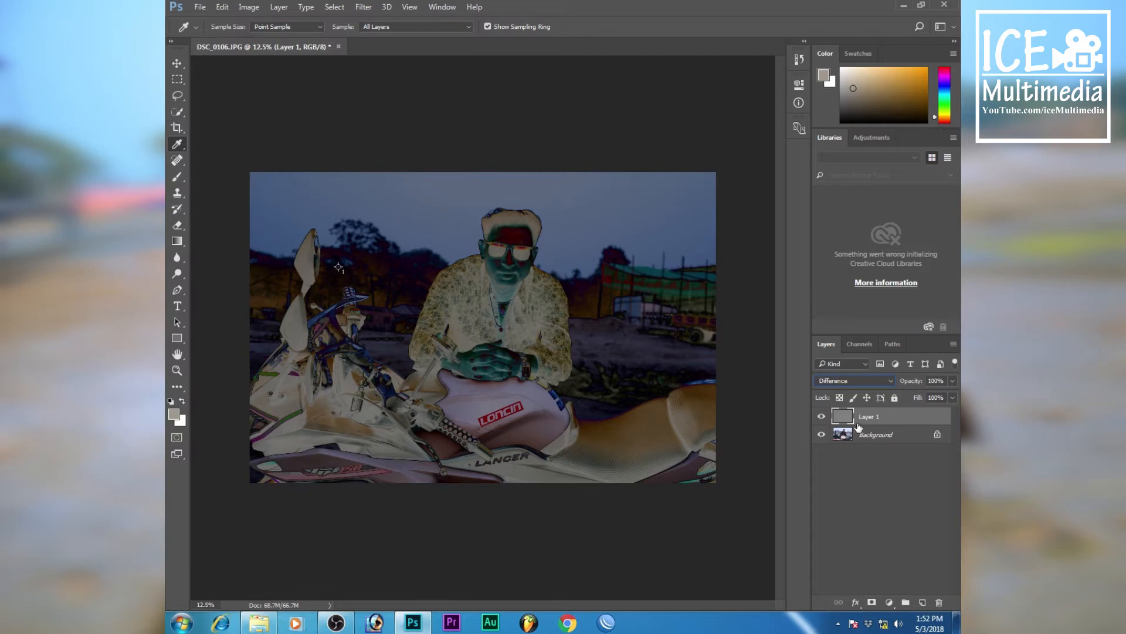
- Add a Threshold adjustment layer above the gray layer and set its threshold level to 11
click(889, 601)
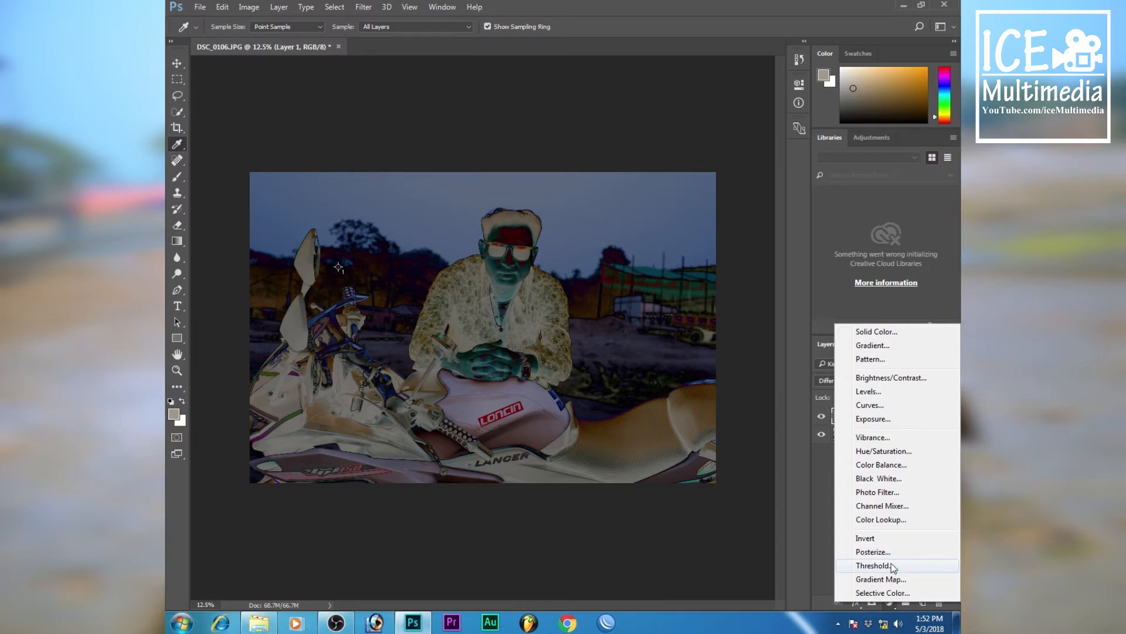
click(892, 565)
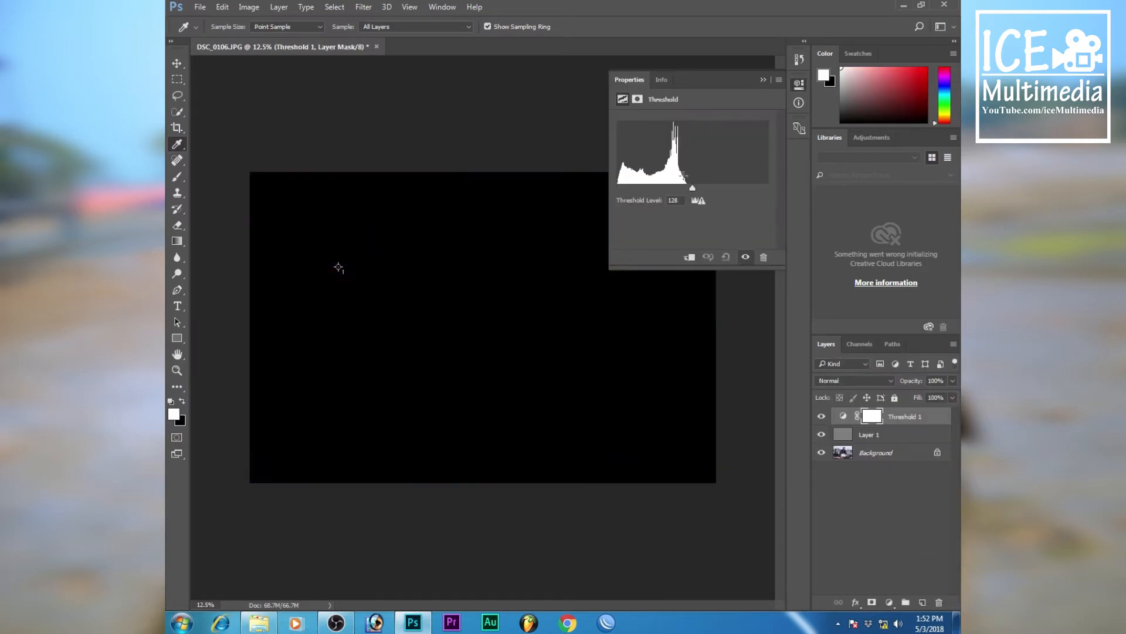
drag(692, 194, 623, 190)
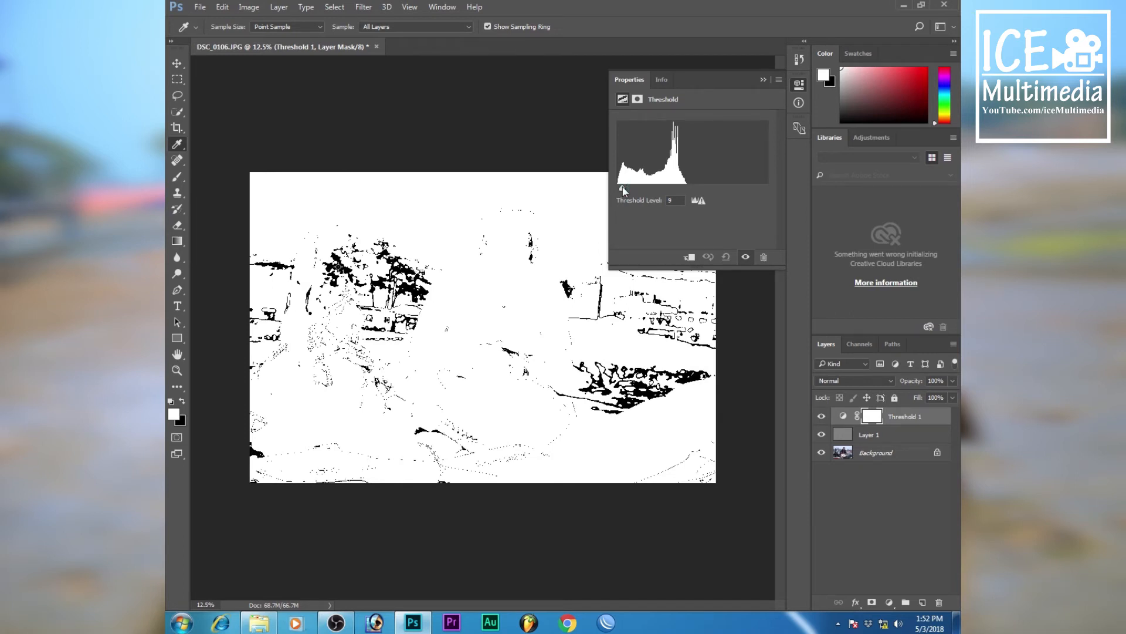
drag(623, 189, 624, 188)
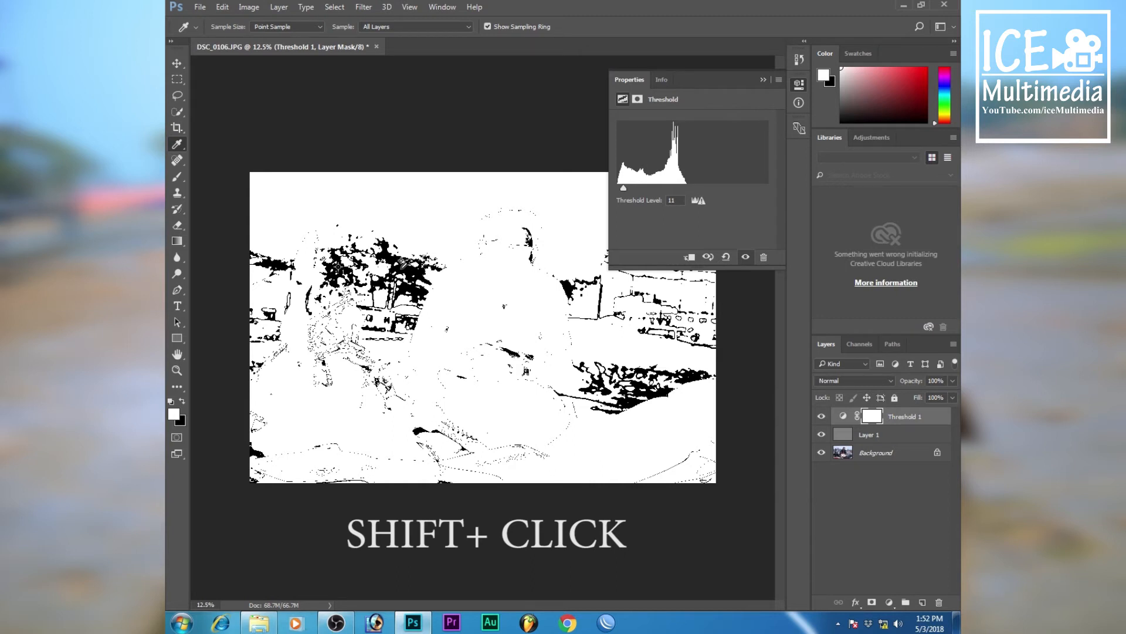
- Place a color sampler on a black spot in the trees beside the man, and hide the threshold and gray layers
shift+click(403, 264)
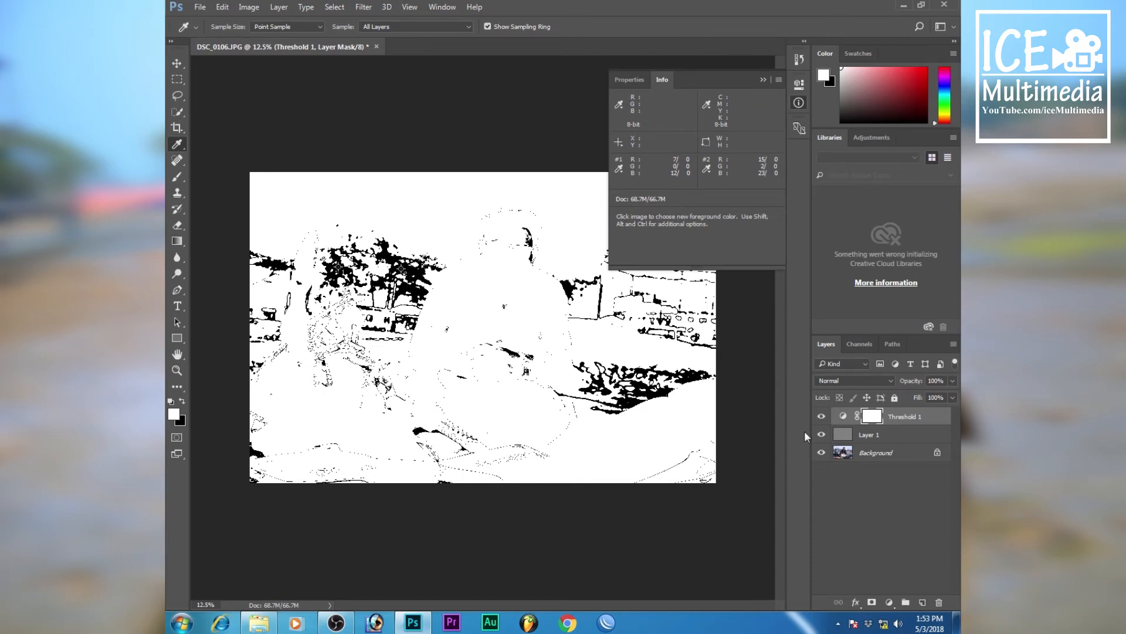
click(821, 416)
click(821, 435)
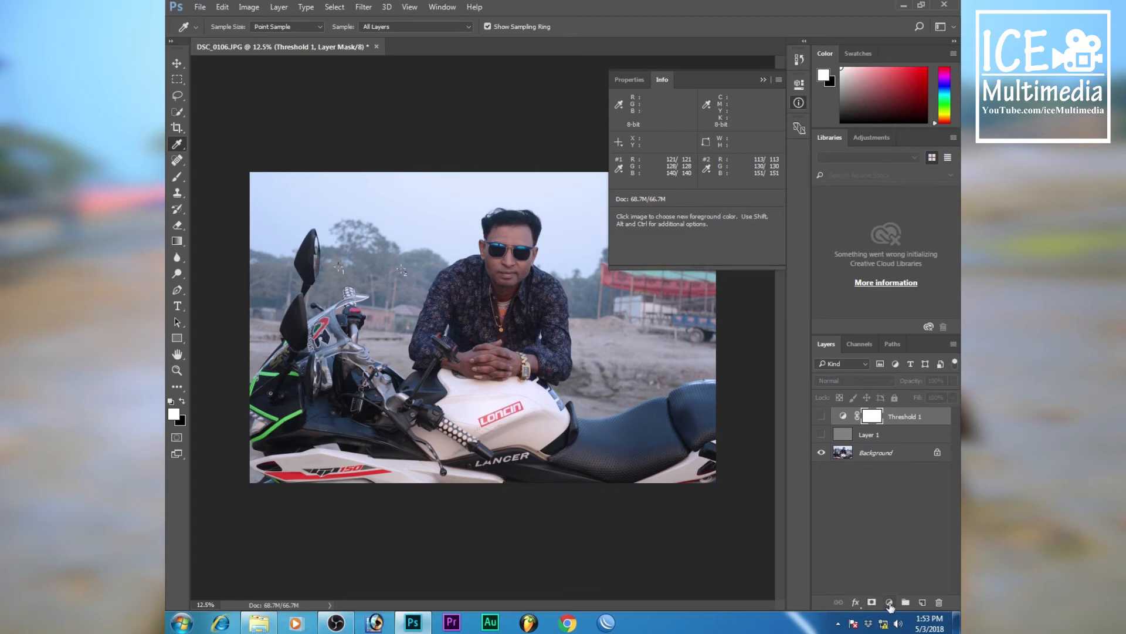
- Add a Curves adjustment layer and set its gray point at the color sampler mark in the trees beside the man
click(889, 604)
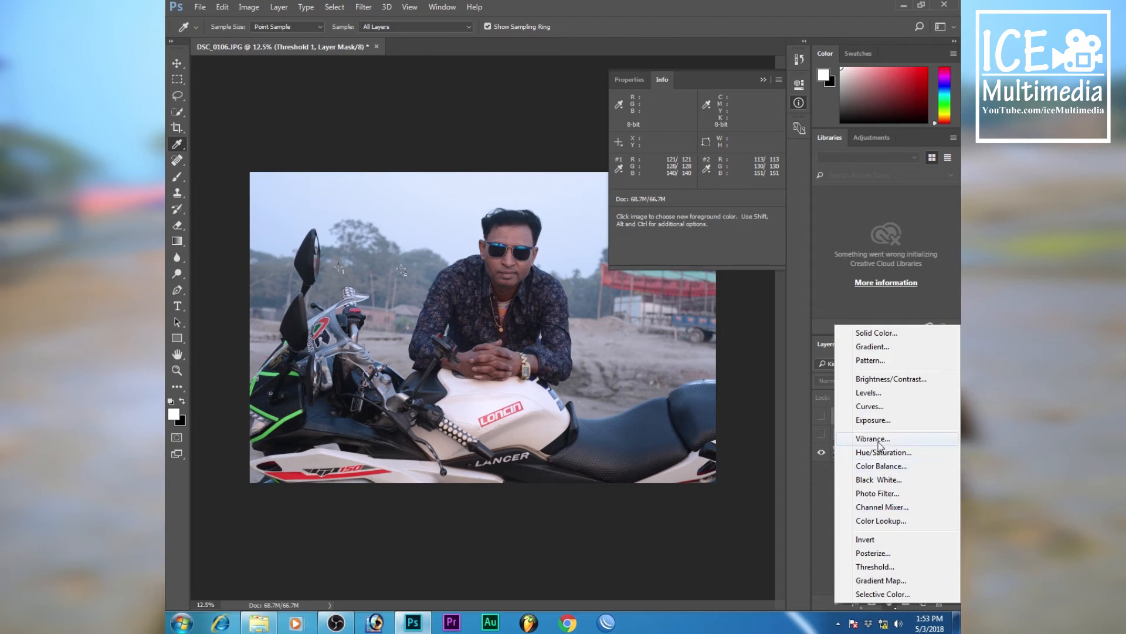
click(882, 409)
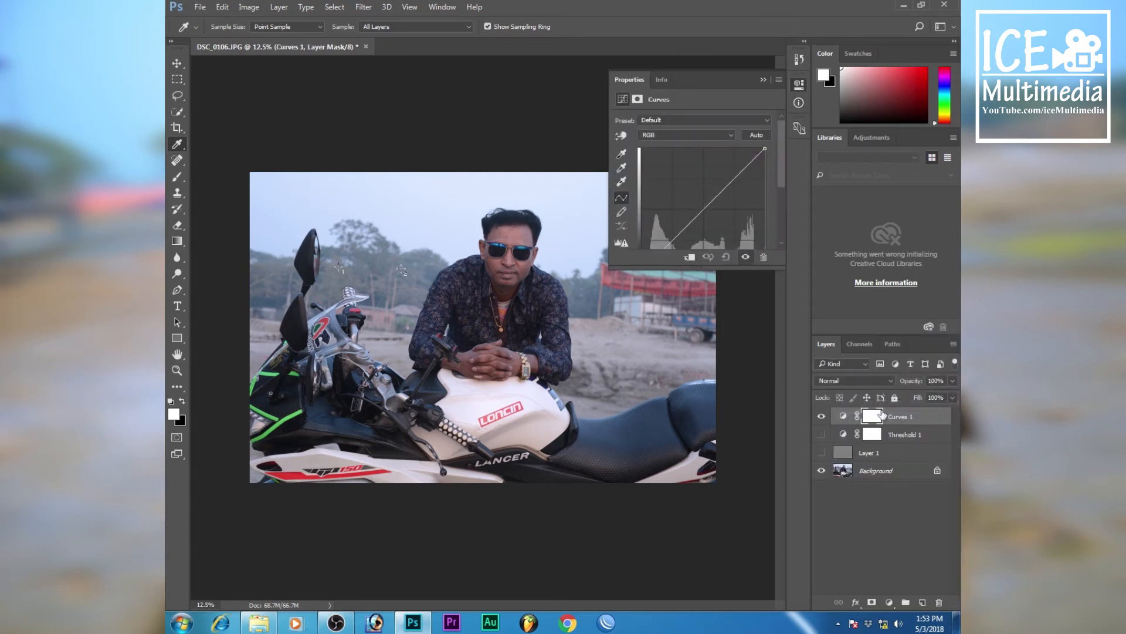
click(624, 170)
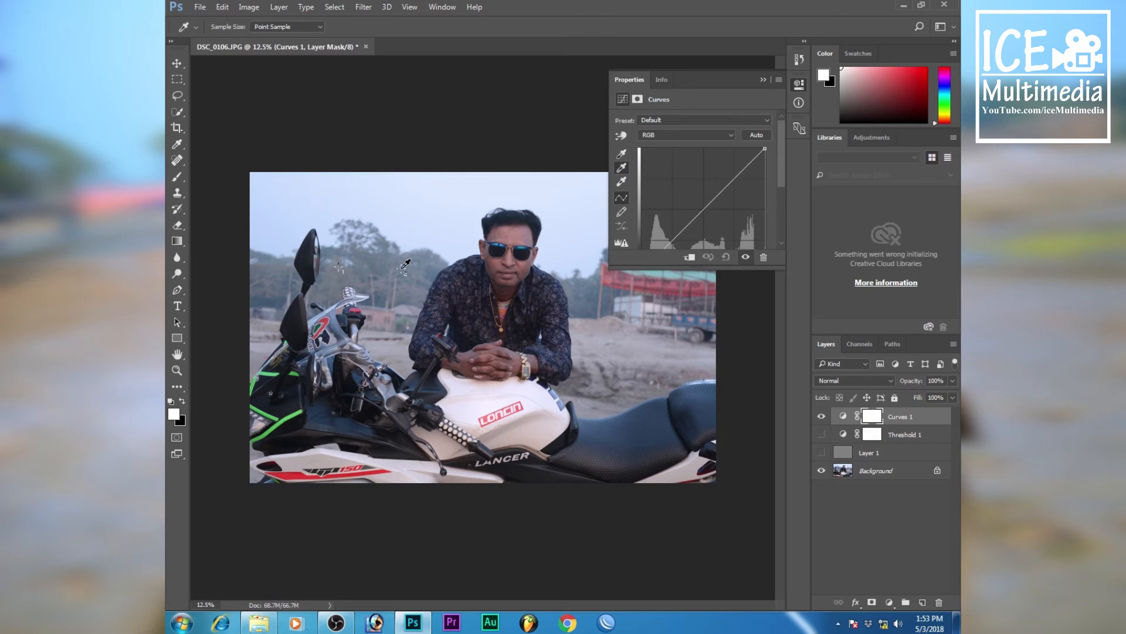
click(402, 267)
click(771, 84)
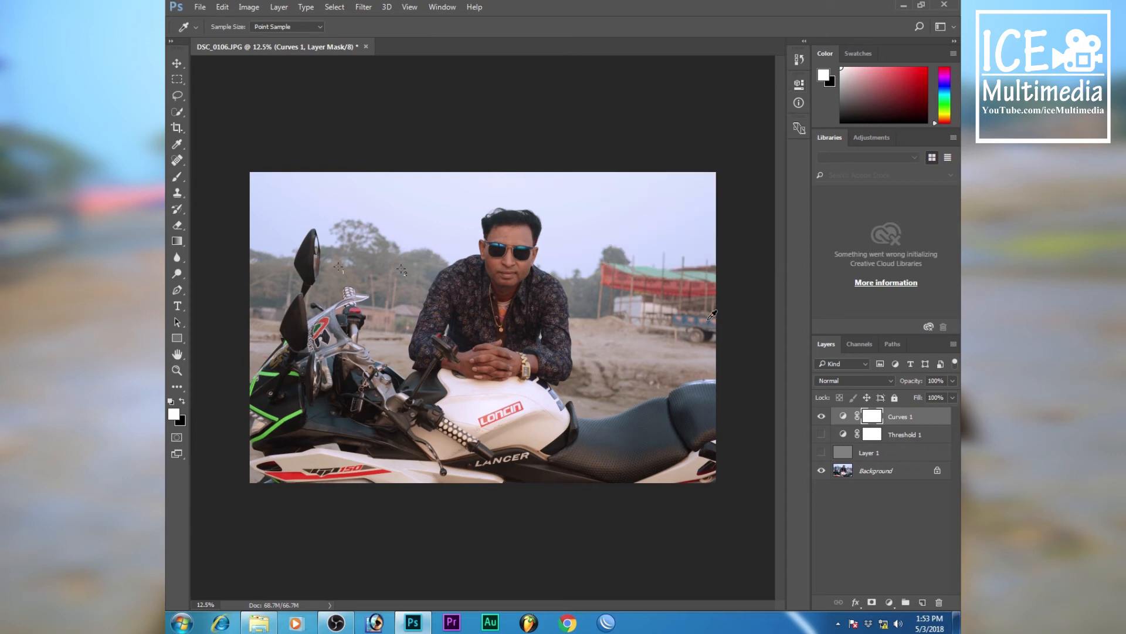
- Delete the gray layer and the Threshold and Curves adjustment layers, leaving only the Background
click(880, 456)
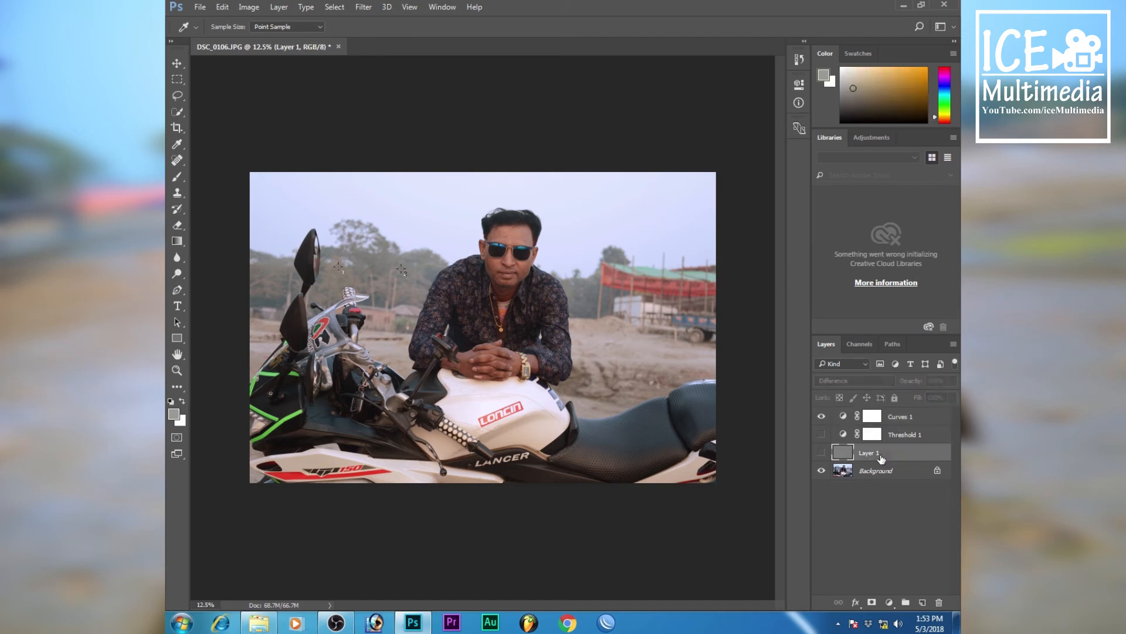
key(Delete)
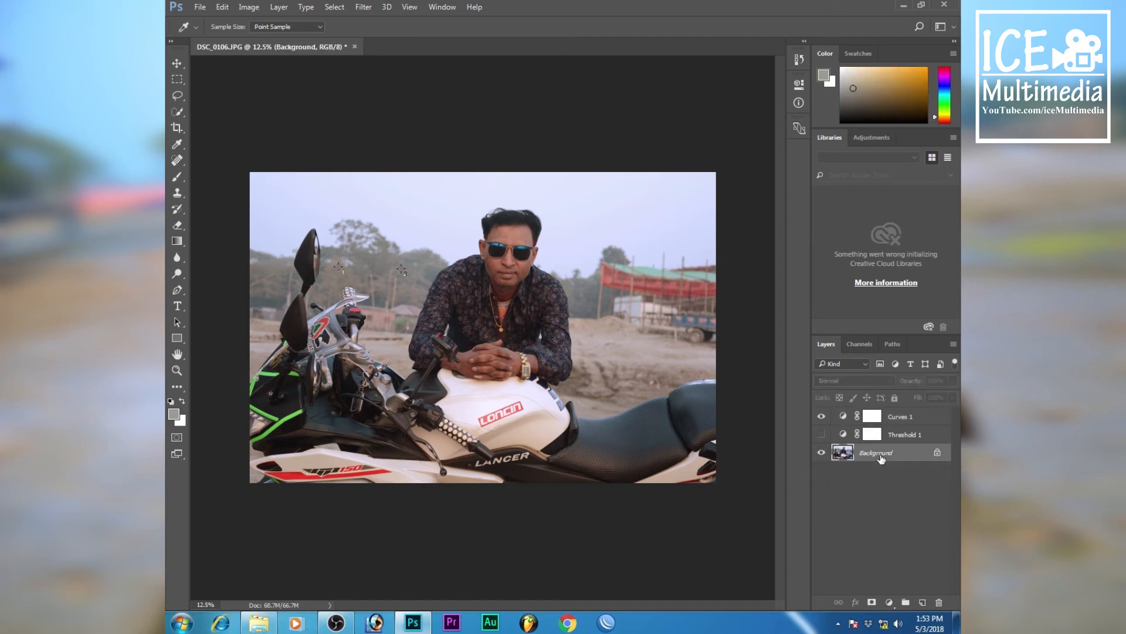
click(881, 437)
key(Delete)
click(882, 420)
key(Delete)
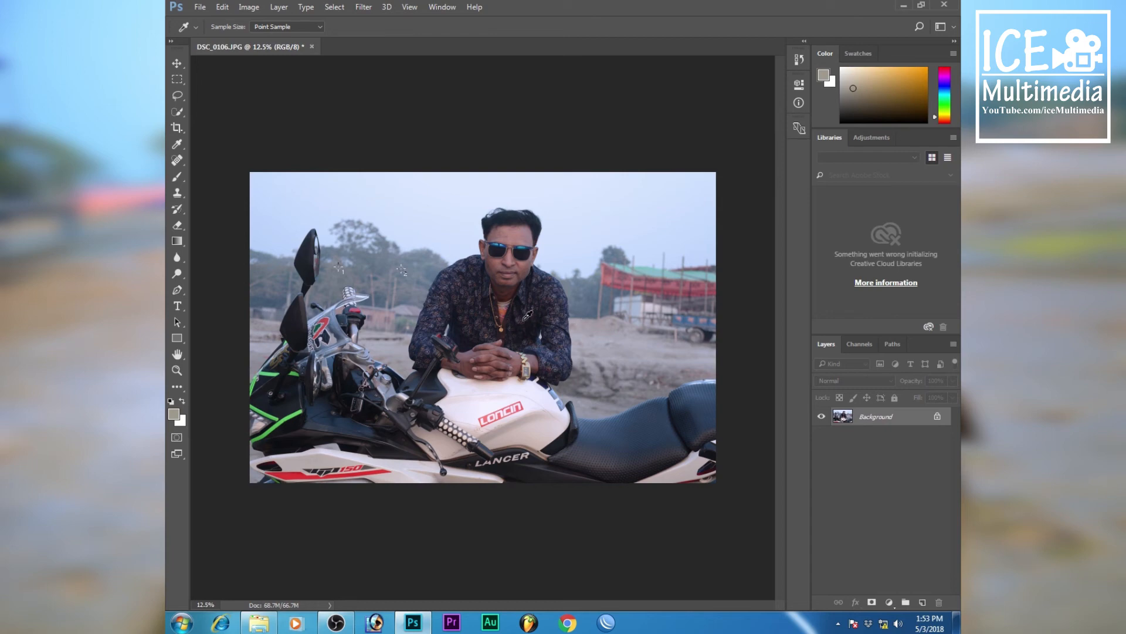
- Apply the Match Color adjustment to the Background photo with Neutralize enabled
click(249, 7)
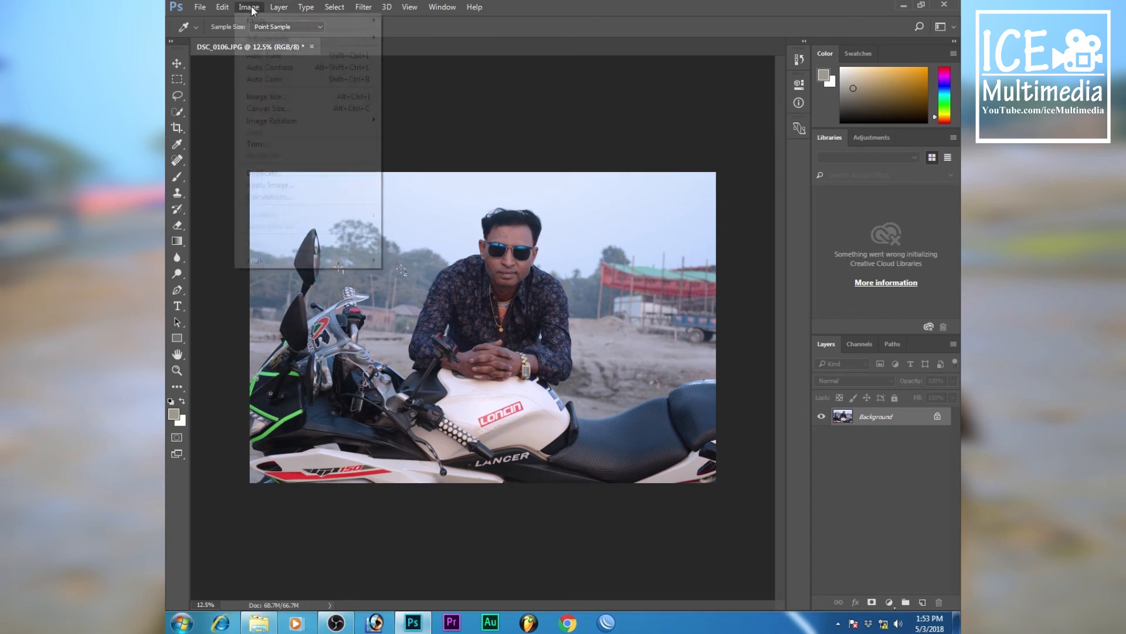
mouse_move(296, 39)
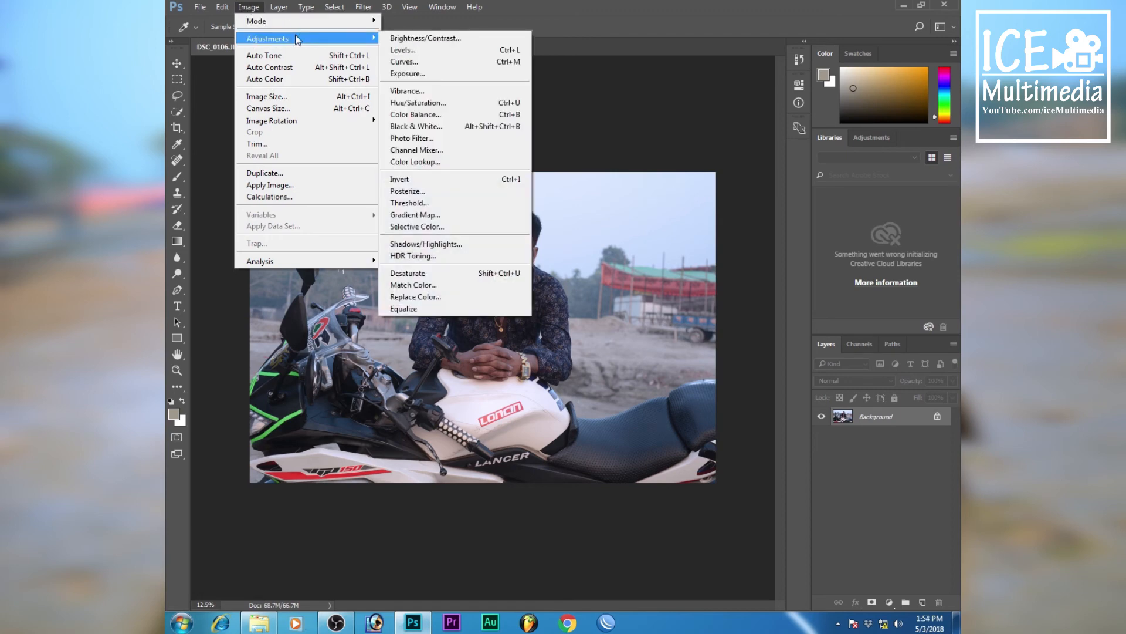
click(452, 287)
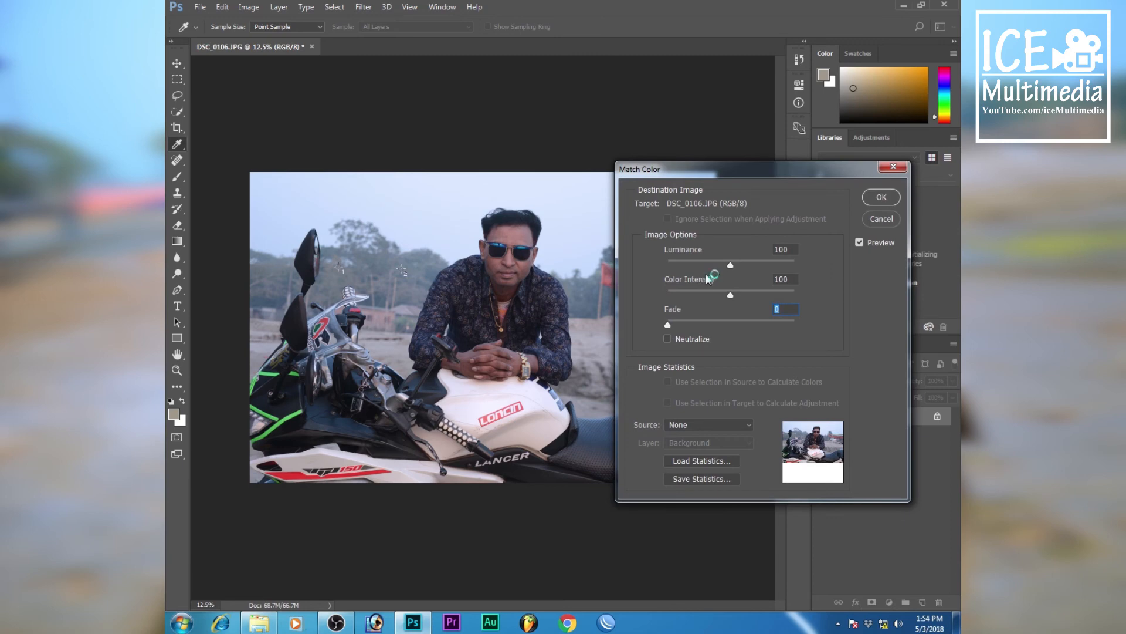
drag(707, 176, 770, 110)
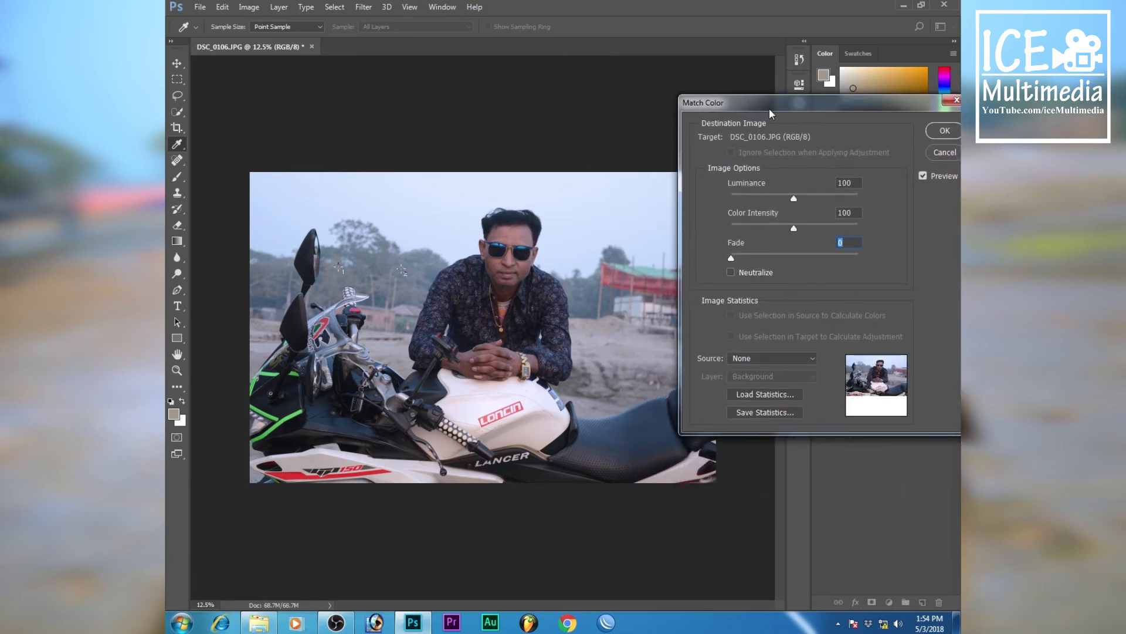
click(730, 272)
drag(819, 106, 732, 143)
click(850, 171)
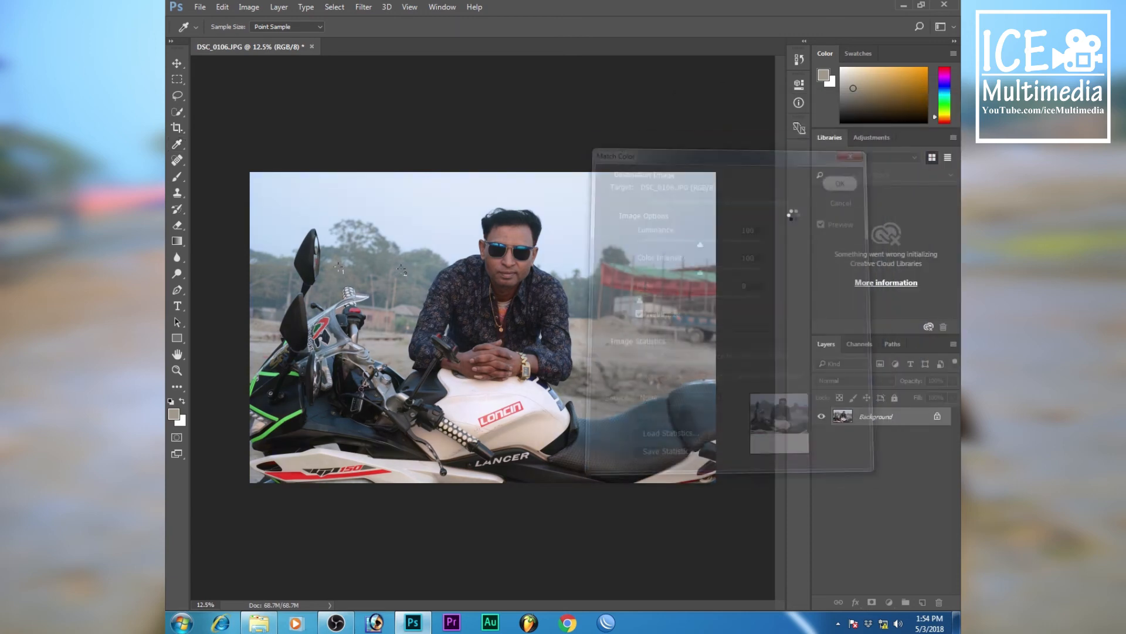